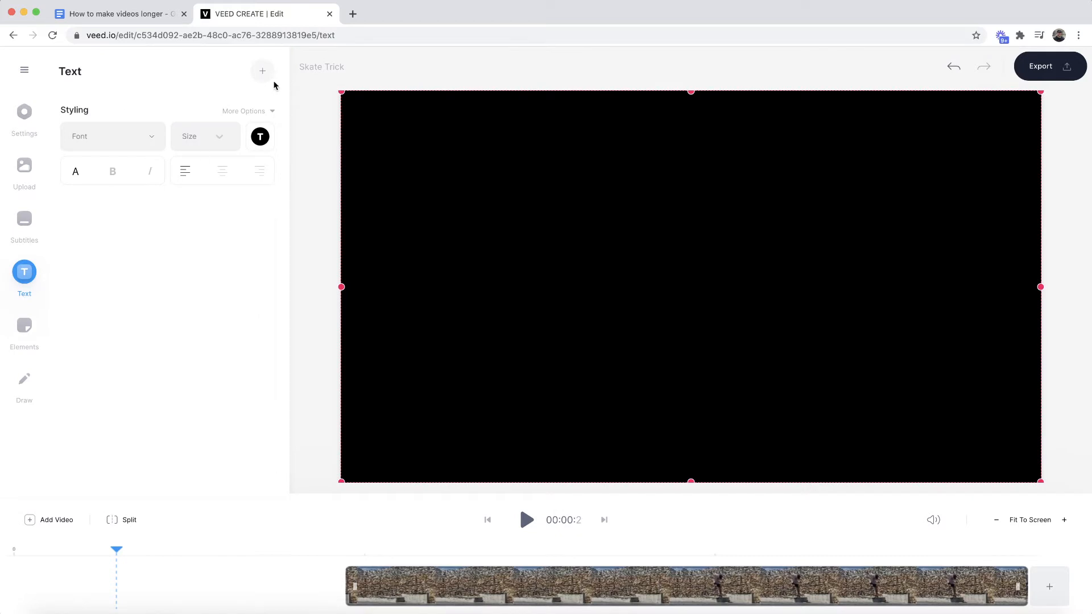
Add a text layer reading "CROOKED GRIND" and colour it white.
click(263, 75)
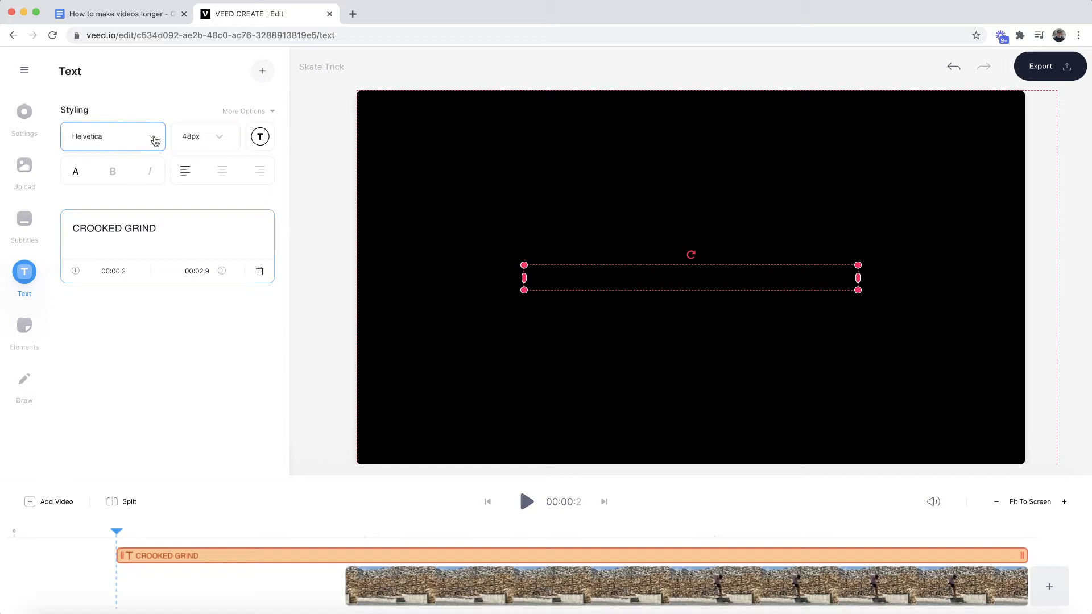
drag(157, 228, 73, 228)
click(260, 137)
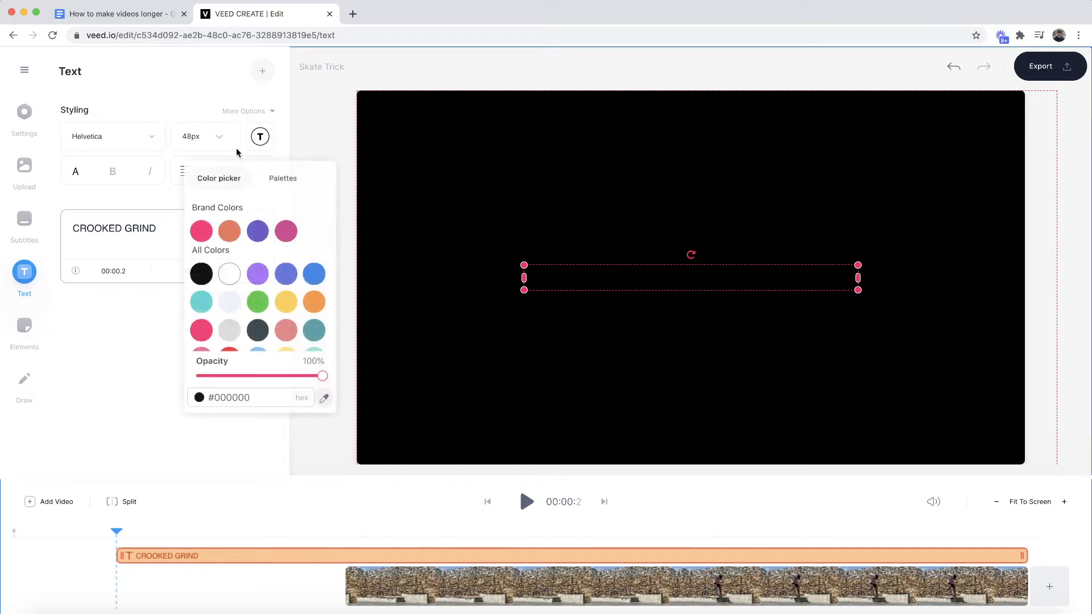
click(224, 275)
click(170, 191)
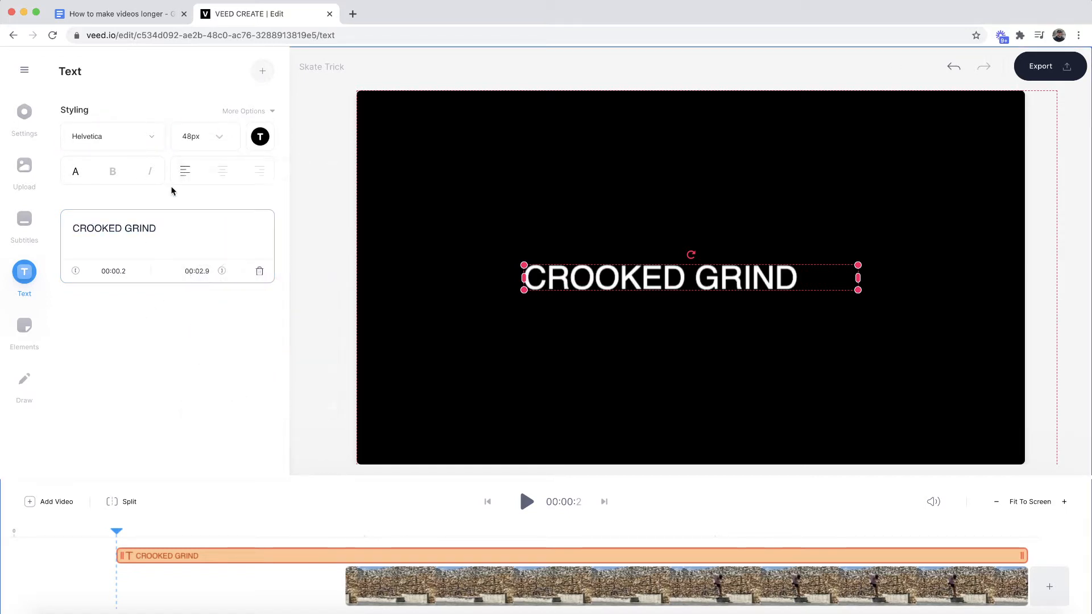
Center-align the CROOKED GRIND text and set its font to Anton.
click(223, 173)
click(129, 137)
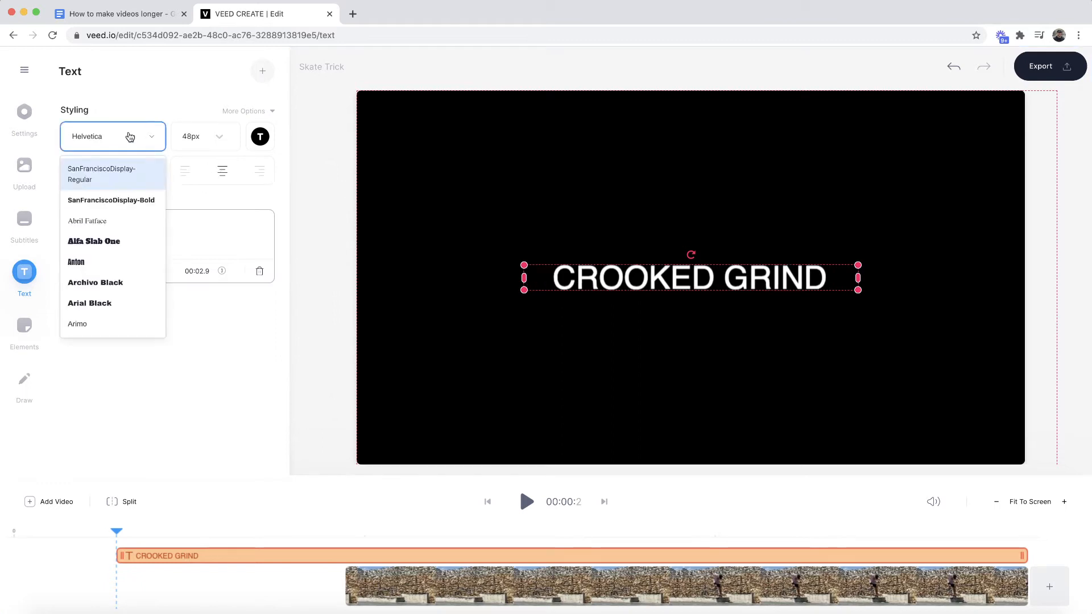
click(93, 262)
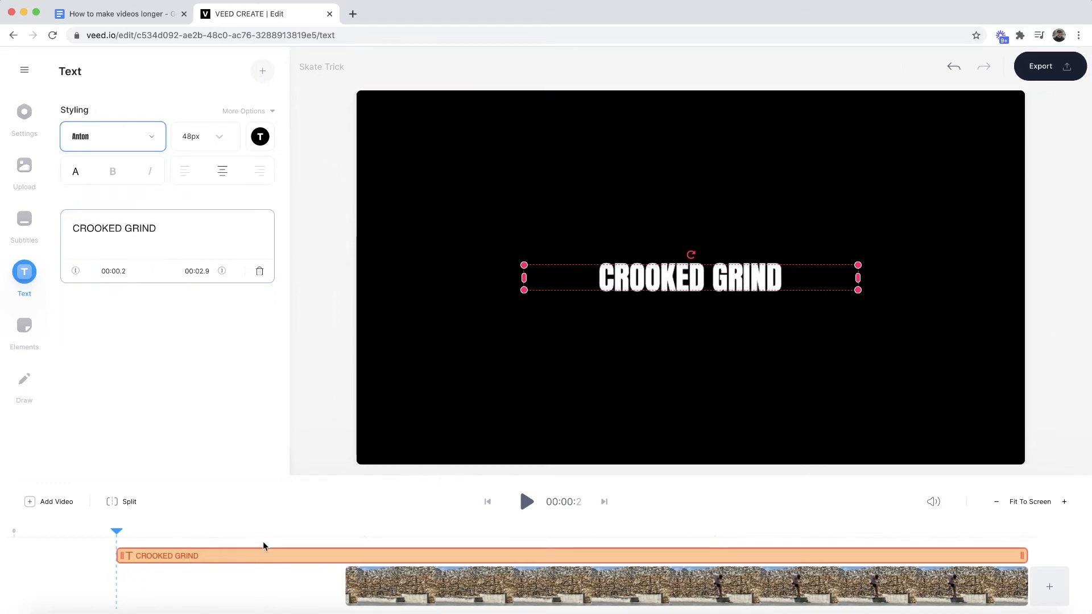
Make the CROOKED GRIND text run from 00:00.0 to 00:00.9, ahead of the skate clip, and play the intro.
drag(288, 558, 157, 560)
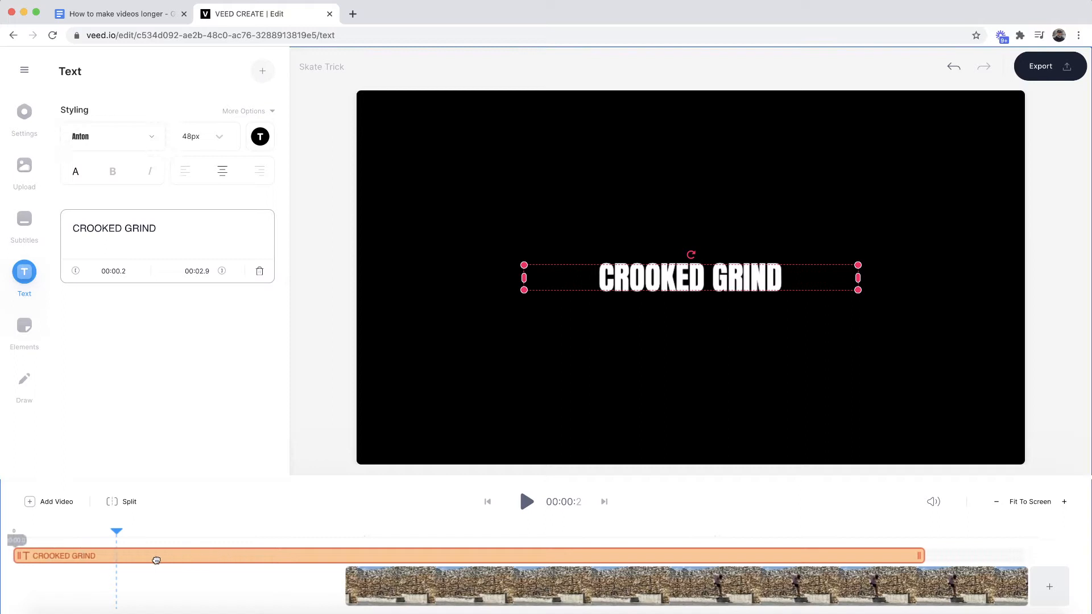
drag(896, 556, 343, 577)
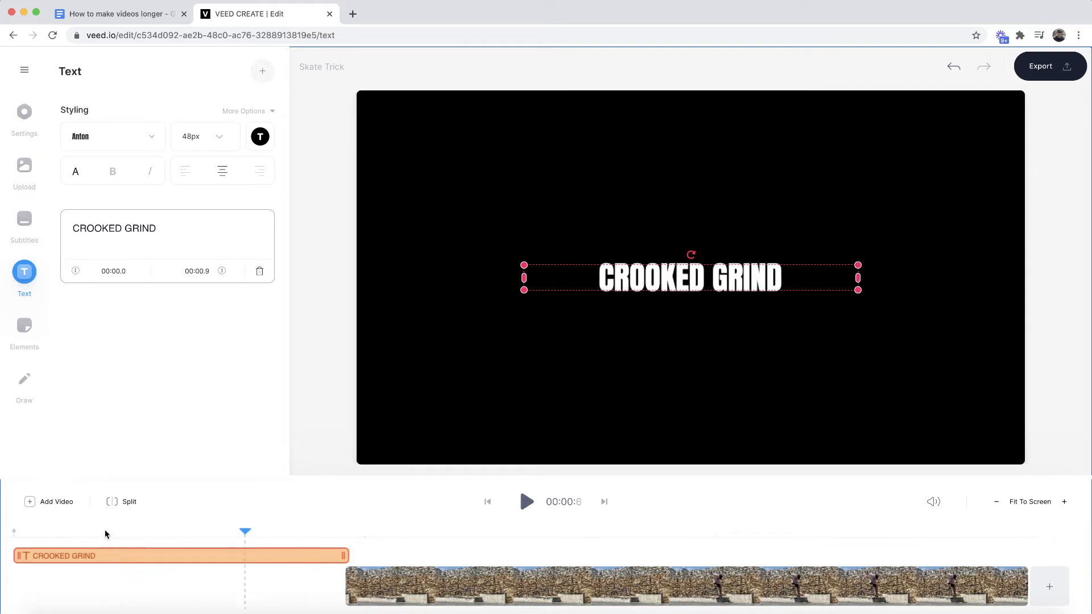
click(339, 375)
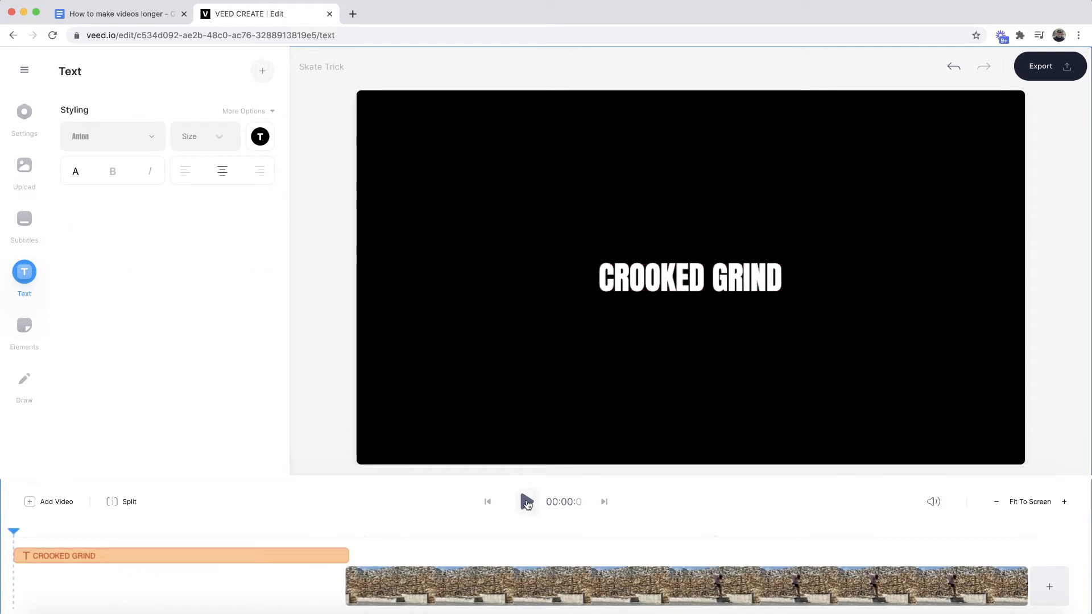
click(526, 503)
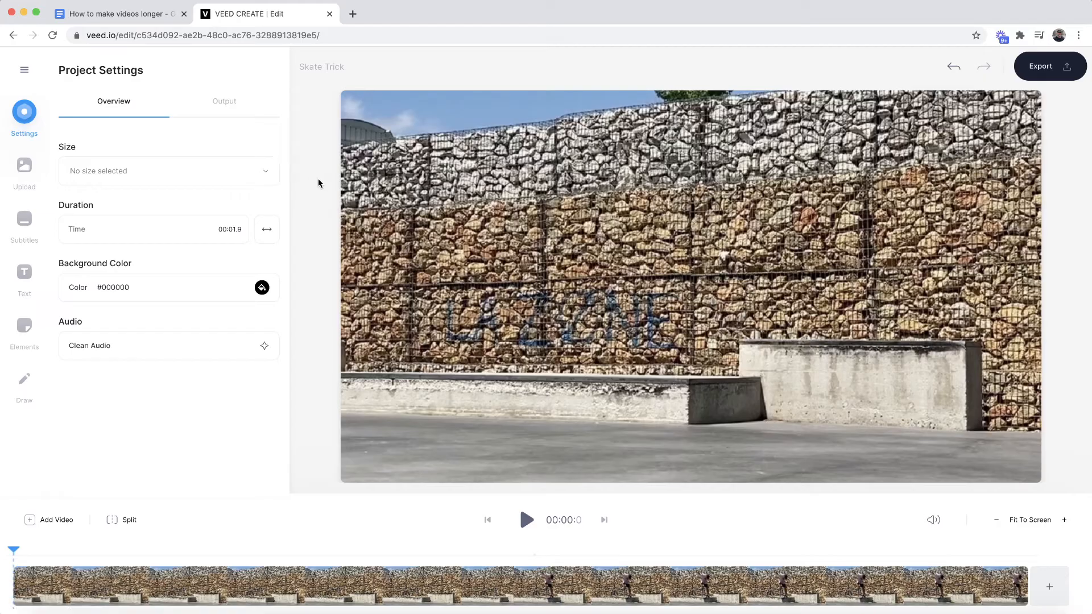
Upload the audio file soundscrate-celestial-good.mp3 from the Test Clips & SFX folder to the project.
click(33, 168)
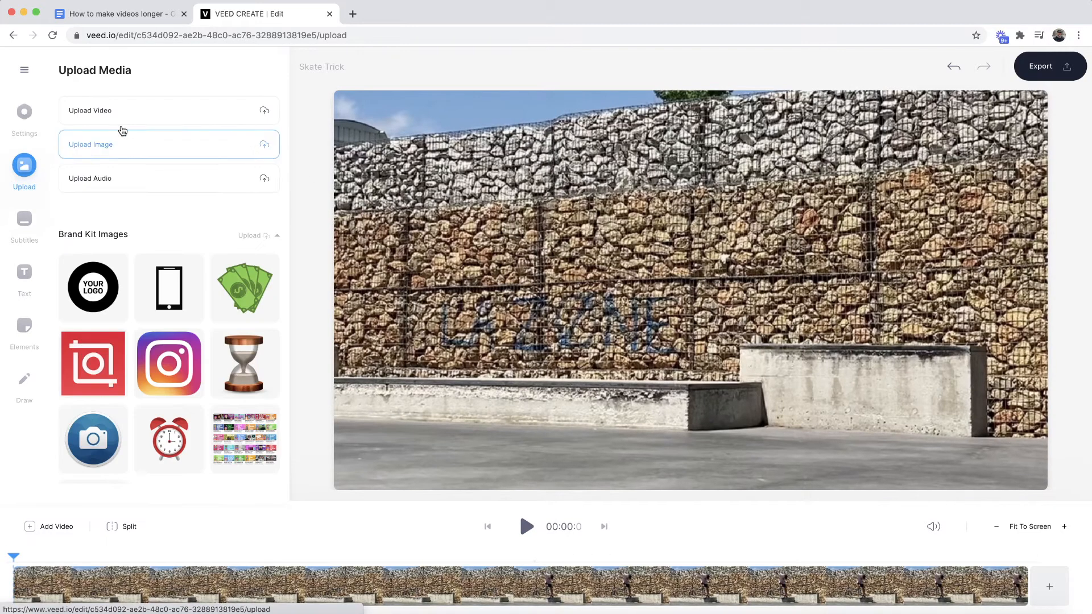
click(121, 181)
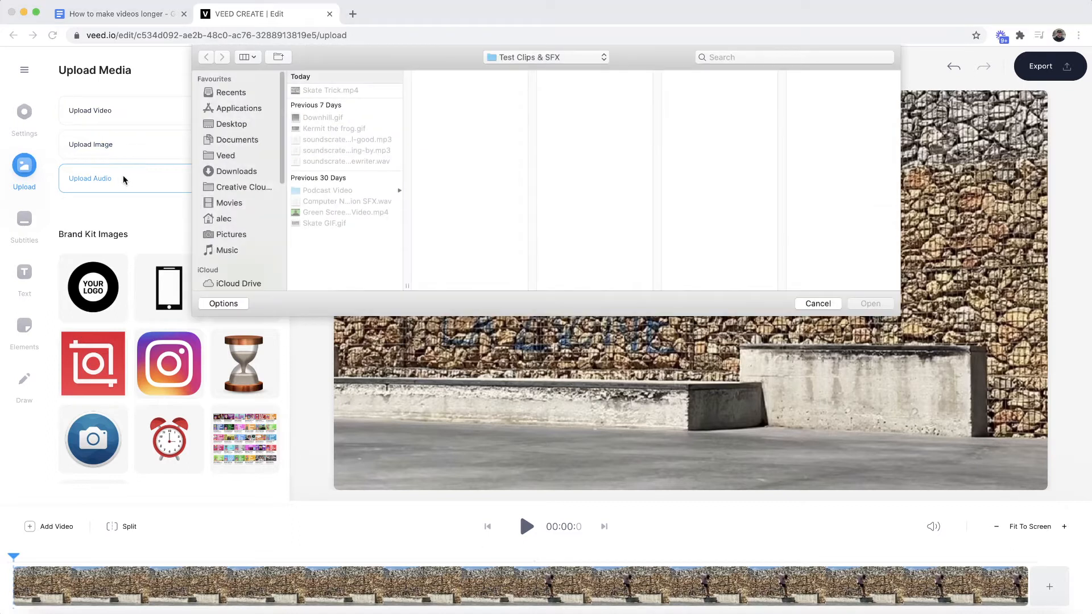
click(336, 141)
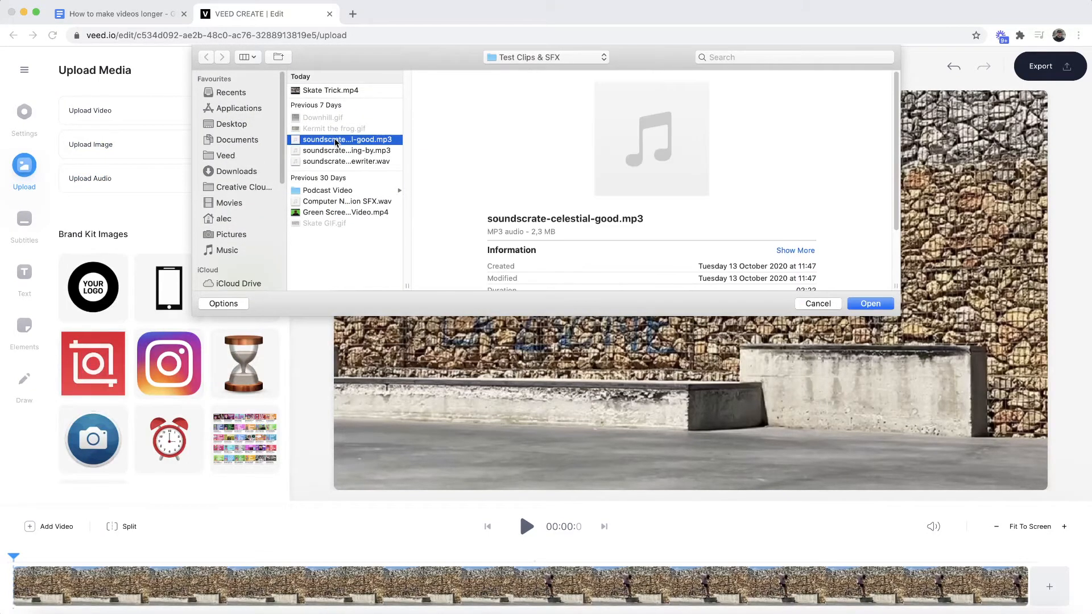
click(862, 304)
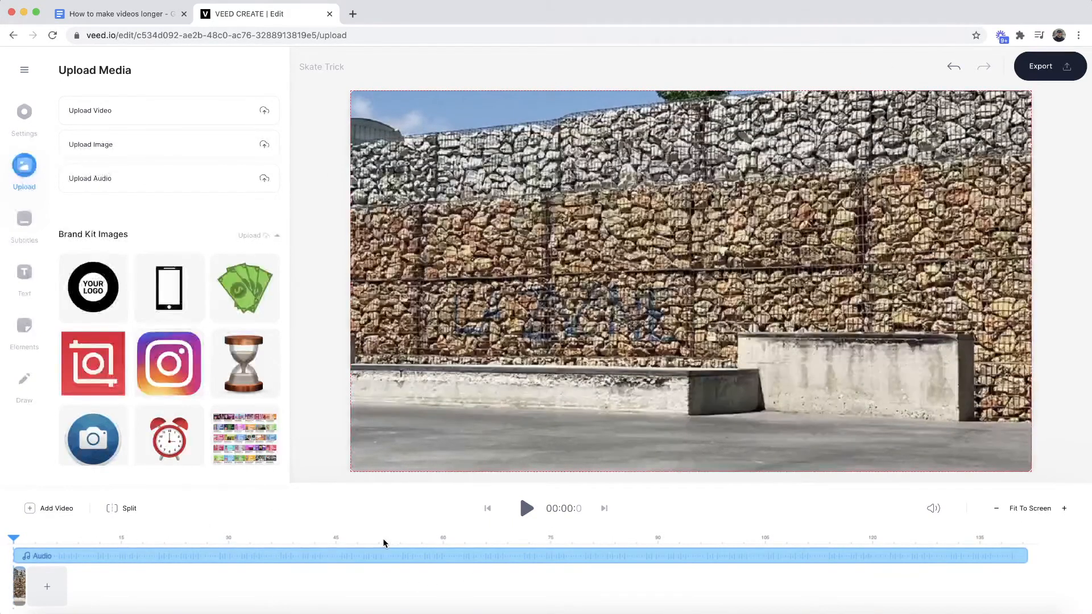
Shorten the added audio track so that it runs from 00:00.0 to 00:02.8.
click(373, 560)
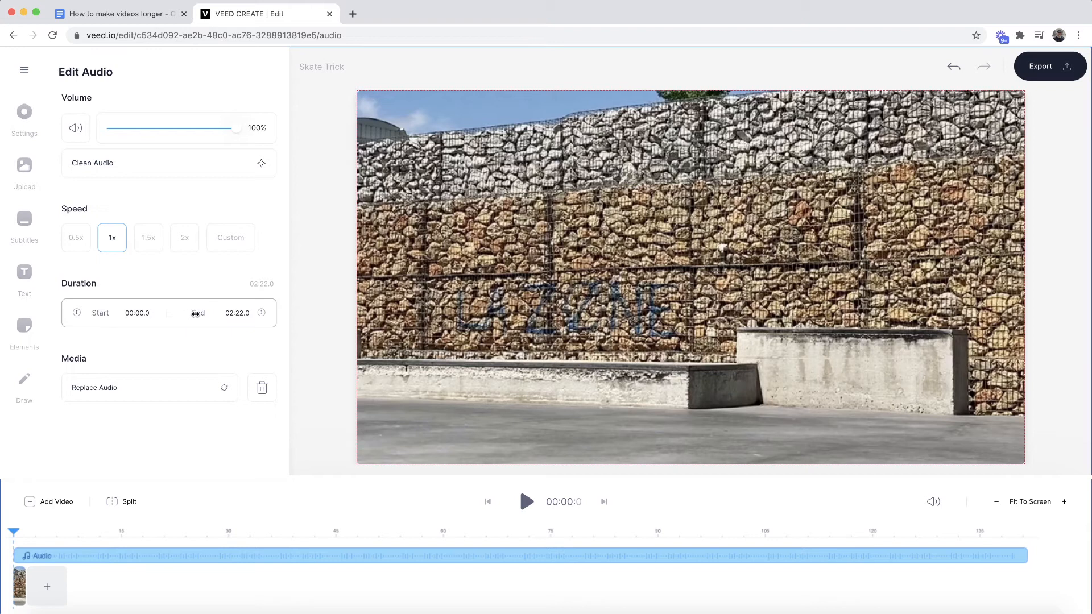
drag(108, 310, 17, 320)
drag(197, 313, 23, 273)
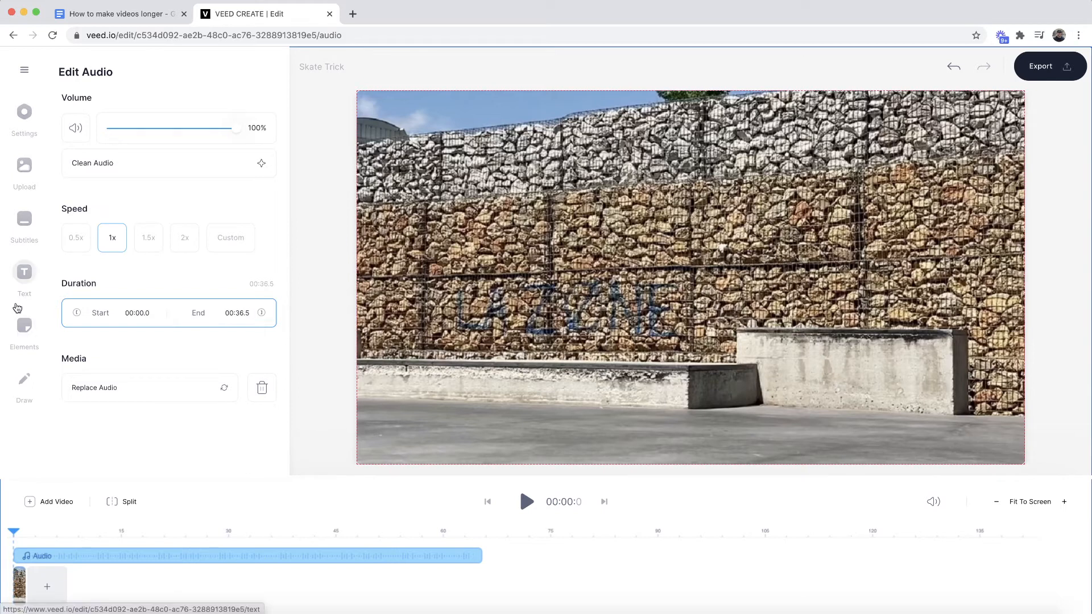
drag(98, 312, 87, 316)
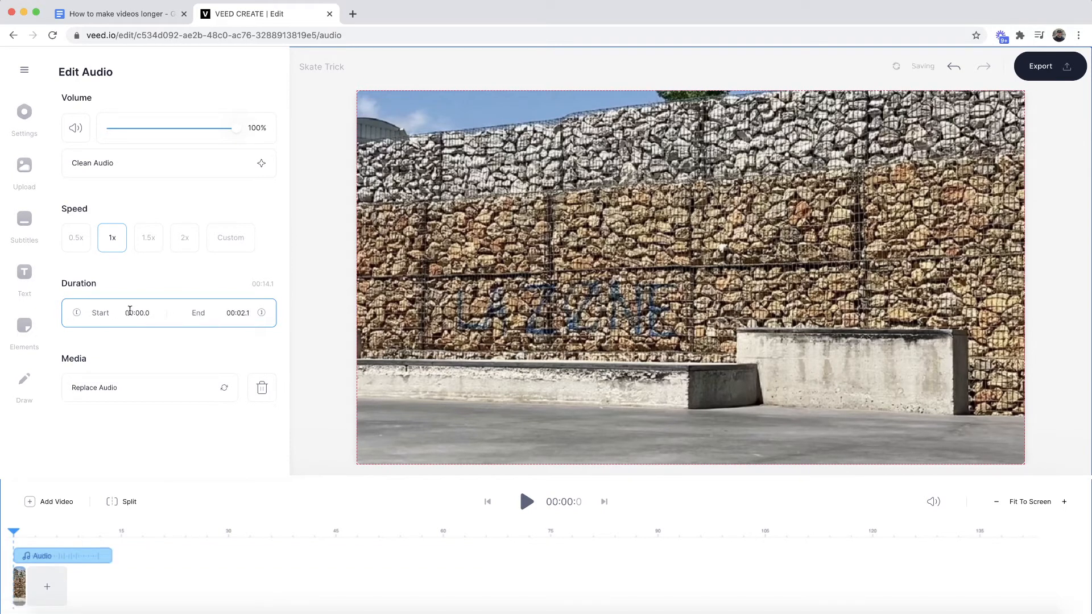
drag(133, 312, 133, 312)
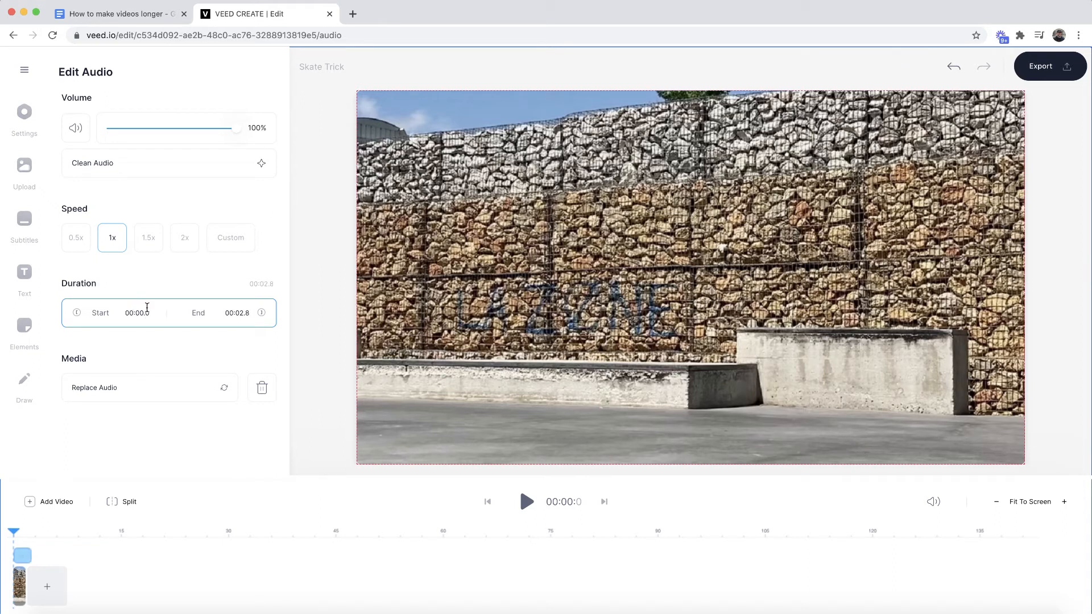
With the timeline fitted to the screen, shift the skate clip to start at about 0.7 seconds and play the result.
click(40, 131)
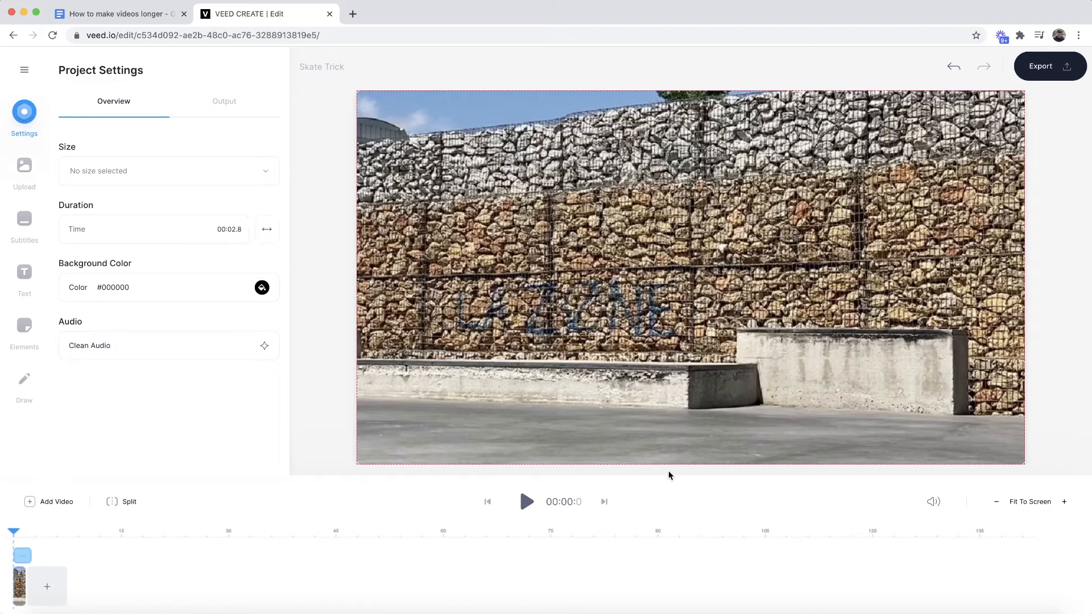
click(1018, 502)
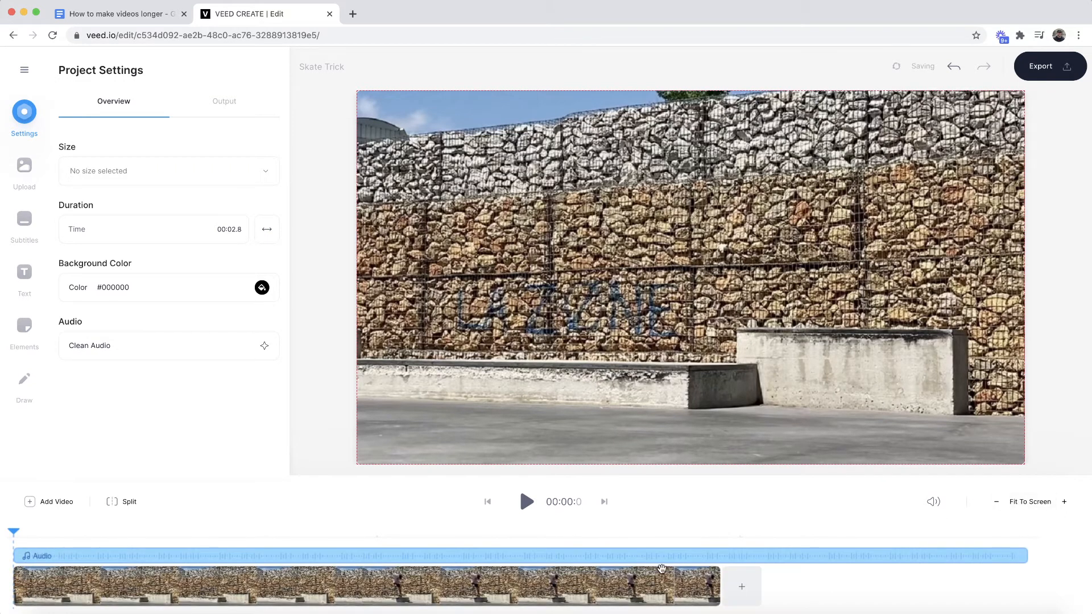
drag(210, 583, 483, 598)
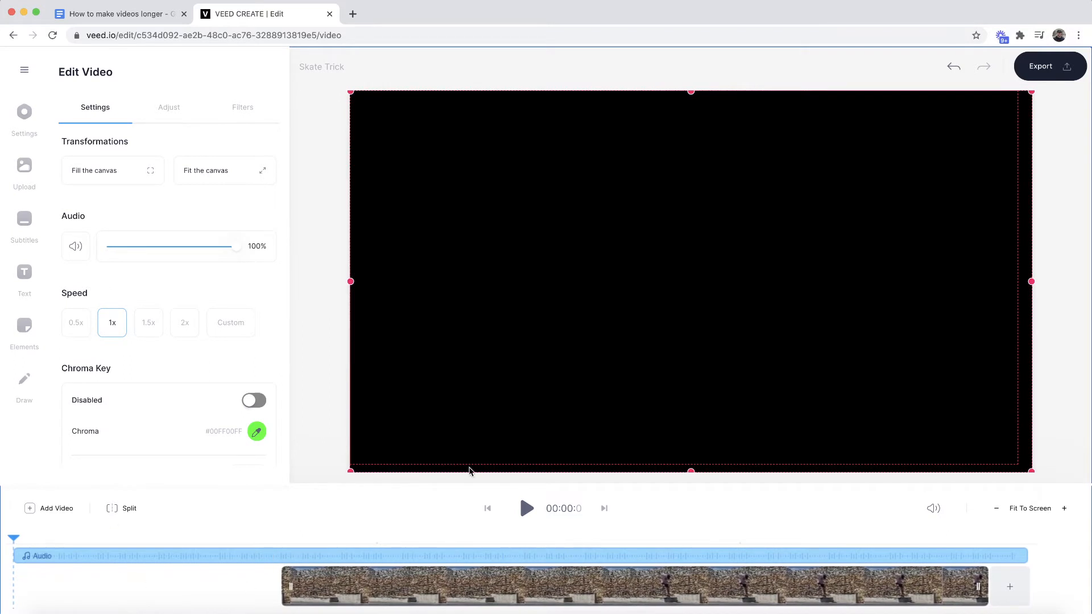
click(527, 509)
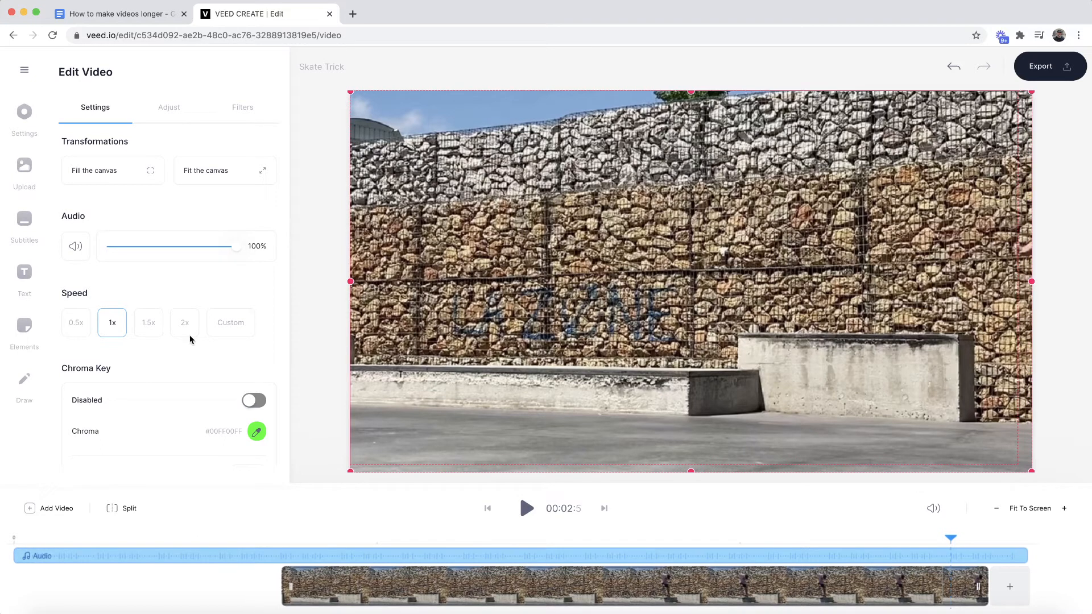
Upload the image skateboard.png from the Test Clips & SFX folder to the project.
click(24, 165)
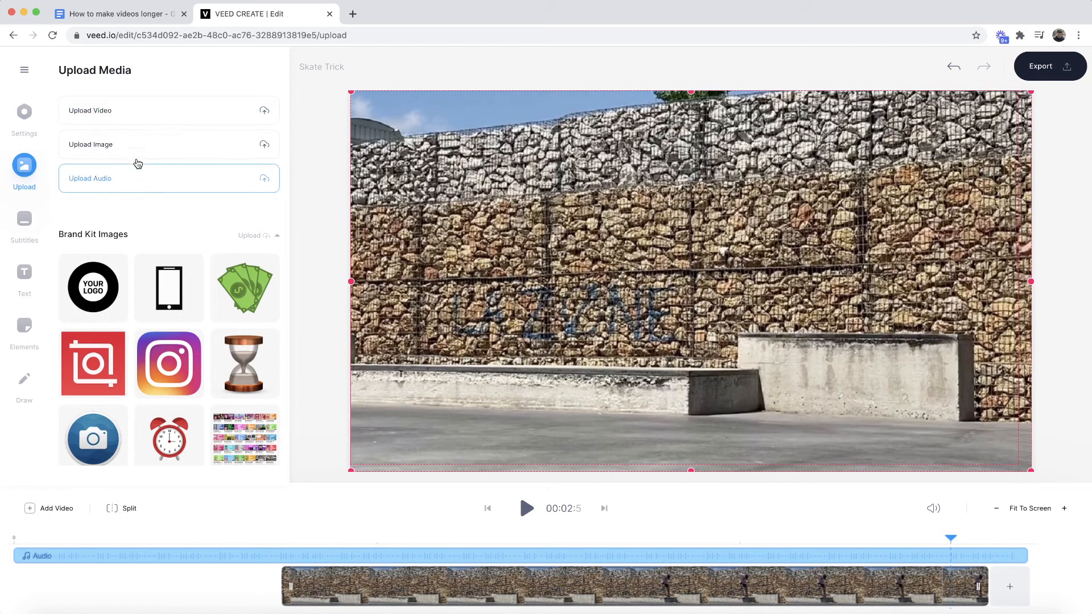
scroll(133, 142, down, 2)
scroll(134, 141, up, 2)
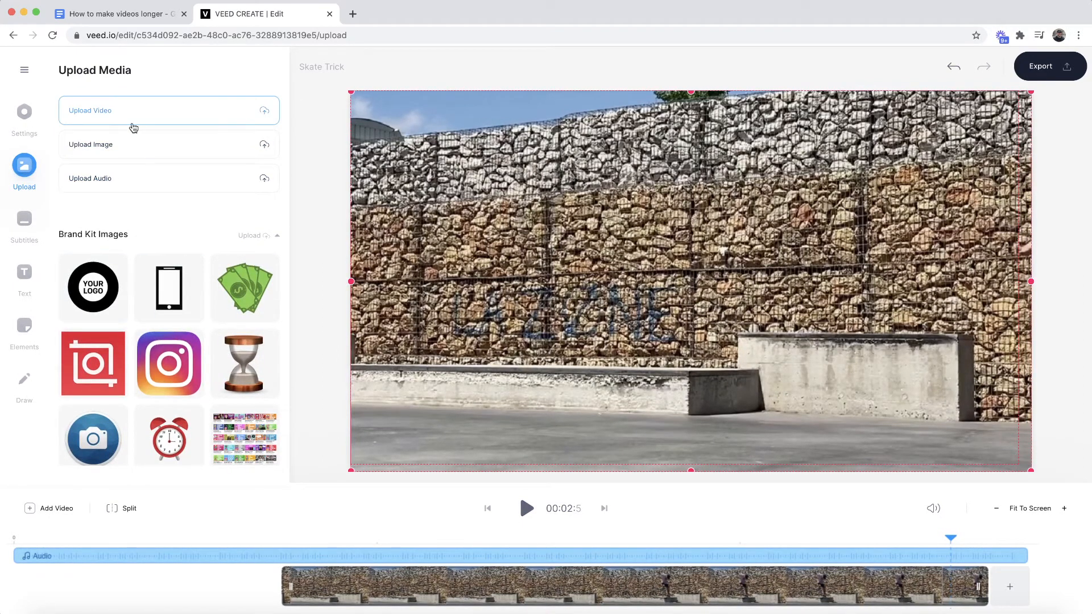
click(134, 147)
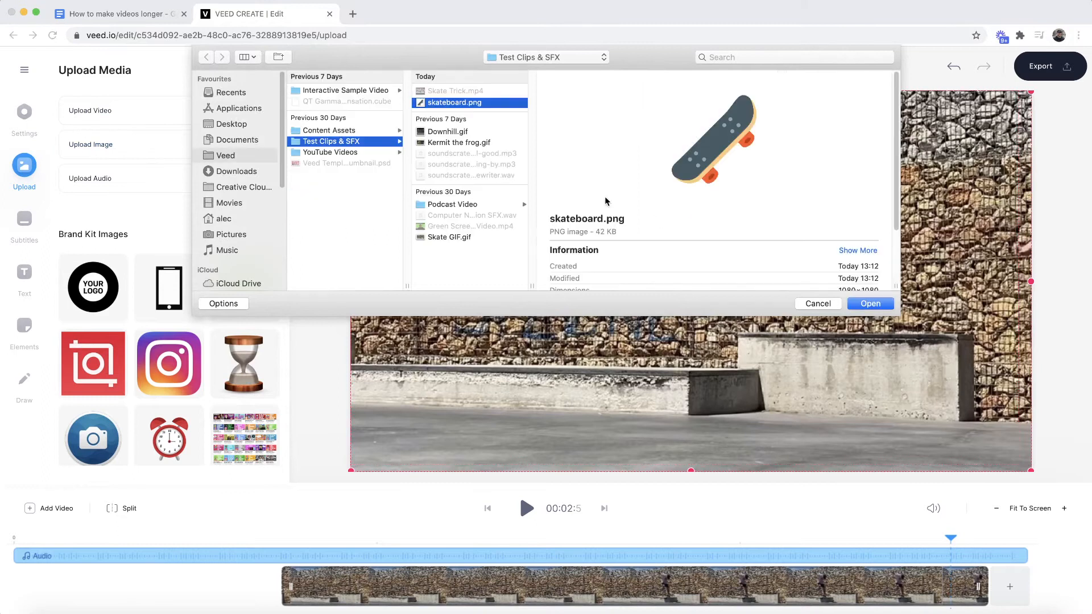
click(870, 304)
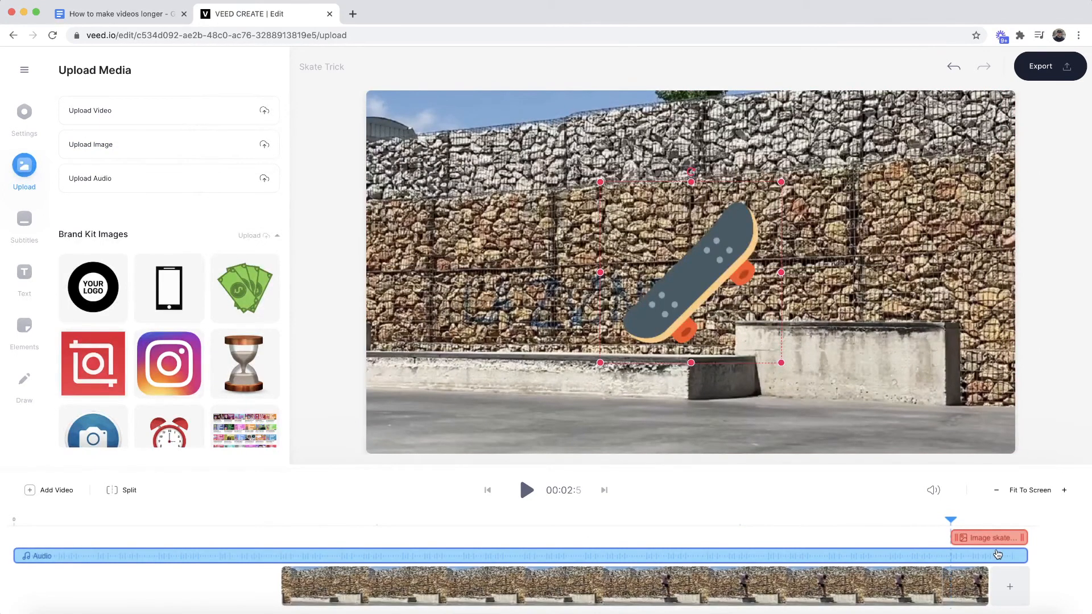
Make the skateboard image run from 00:00.0 to 00:00.7, filling the gap before the skate clip, and play the intro.
drag(993, 541, 349, 557)
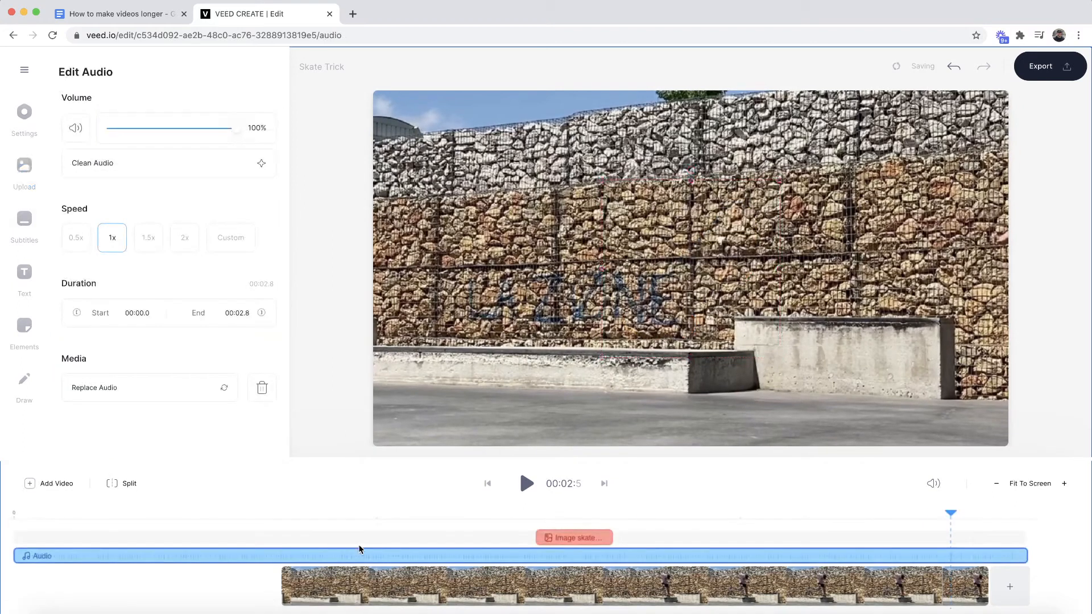
click(558, 539)
drag(558, 539, 278, 535)
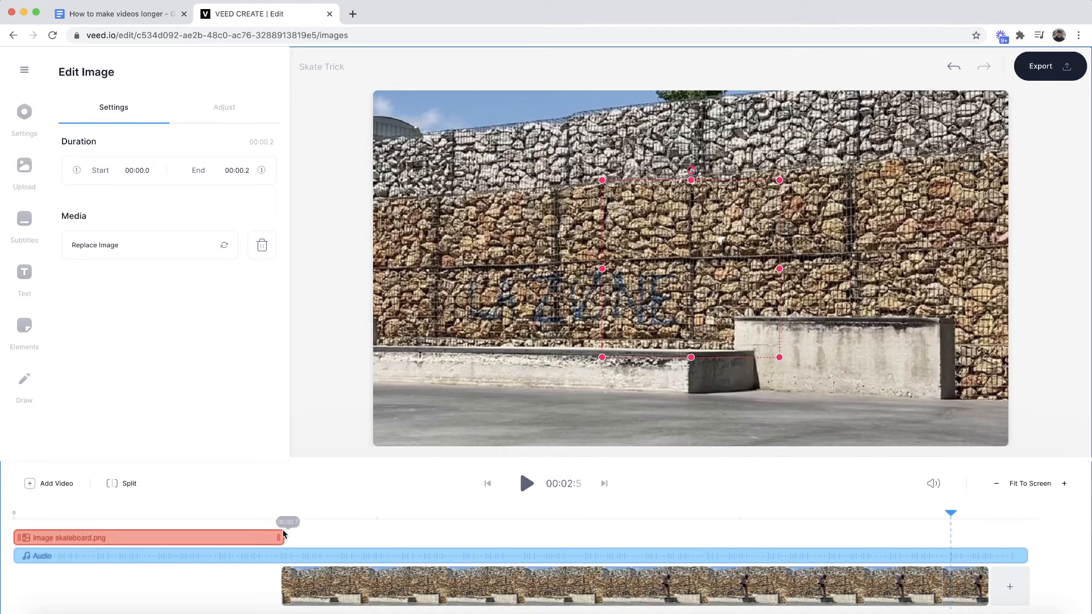
click(11, 513)
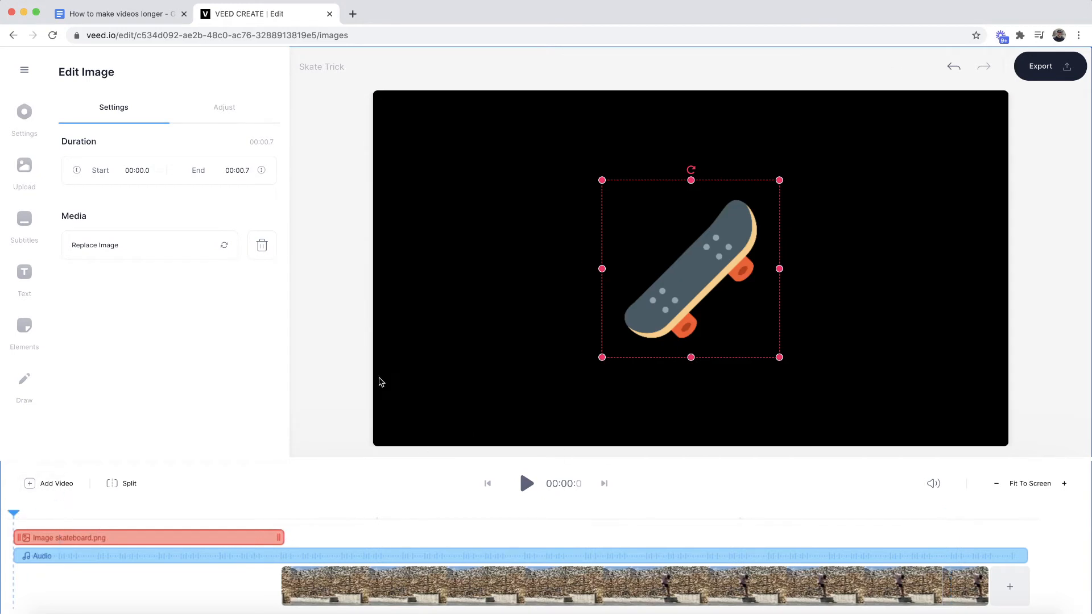
click(378, 392)
click(521, 485)
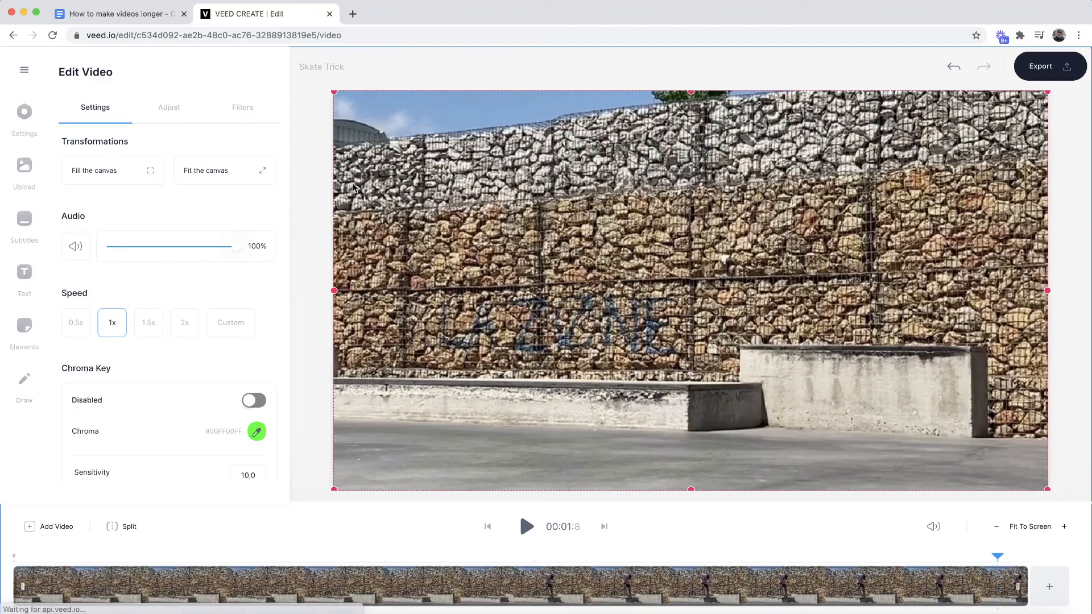
Set the project duration to 00:05.9 and play the blank section after the clip from 00:02.0.
click(24, 113)
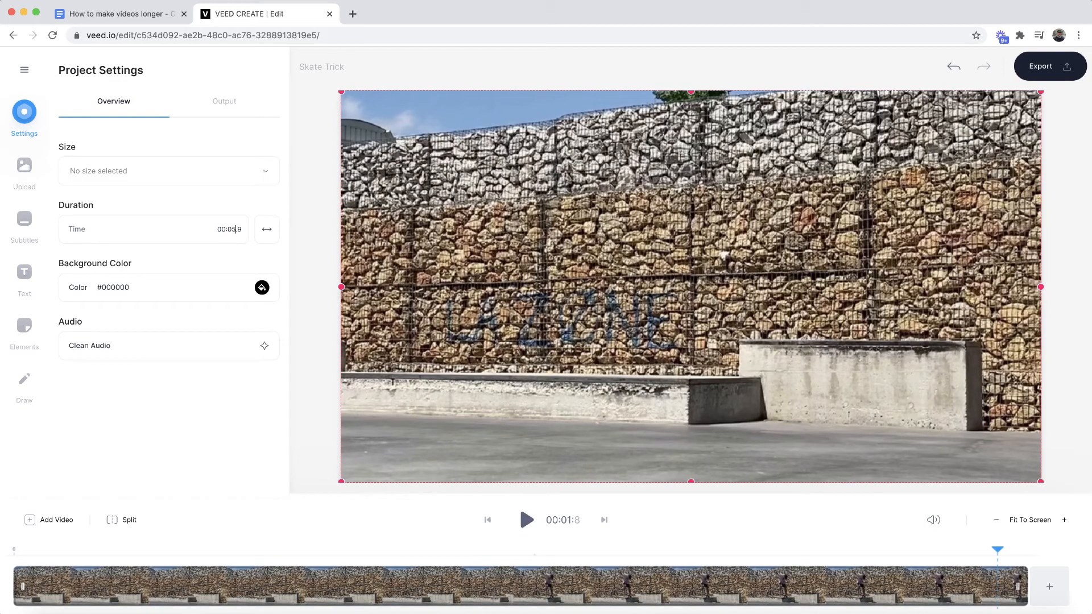
click(233, 535)
drag(234, 535, 370, 487)
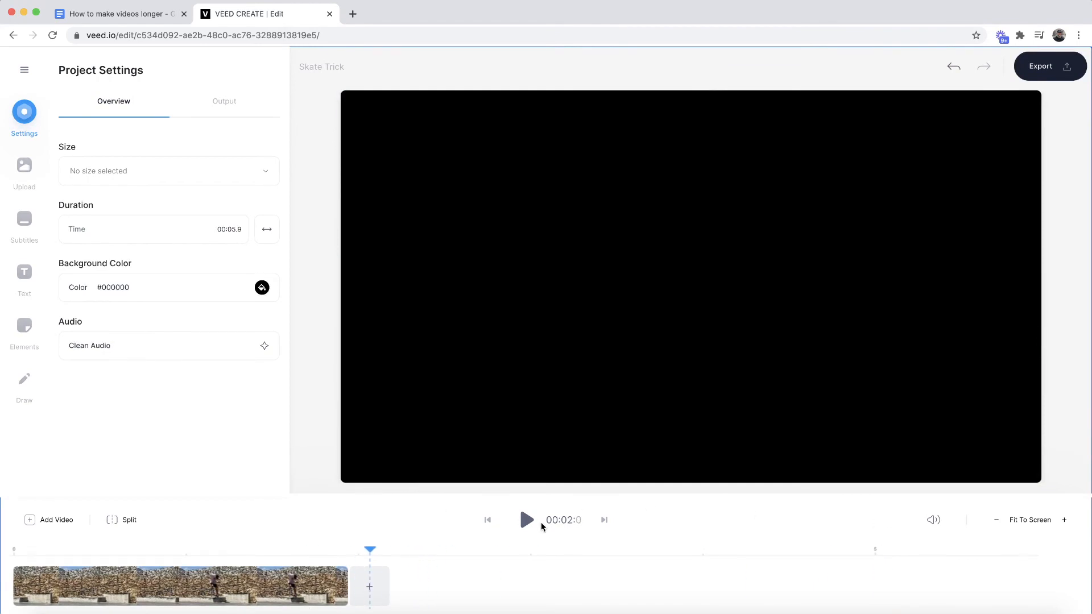
click(527, 521)
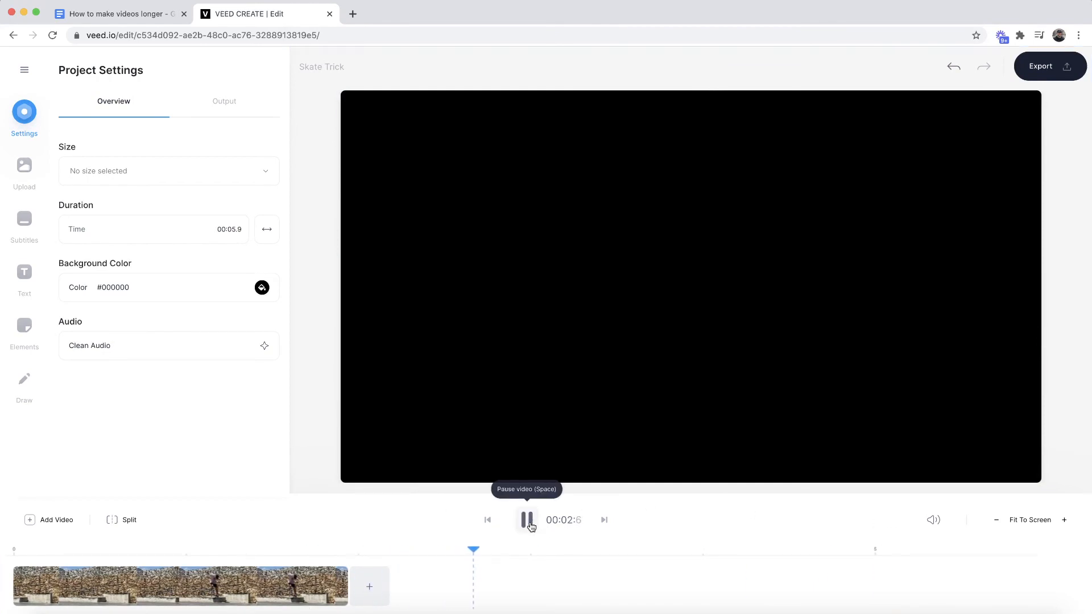